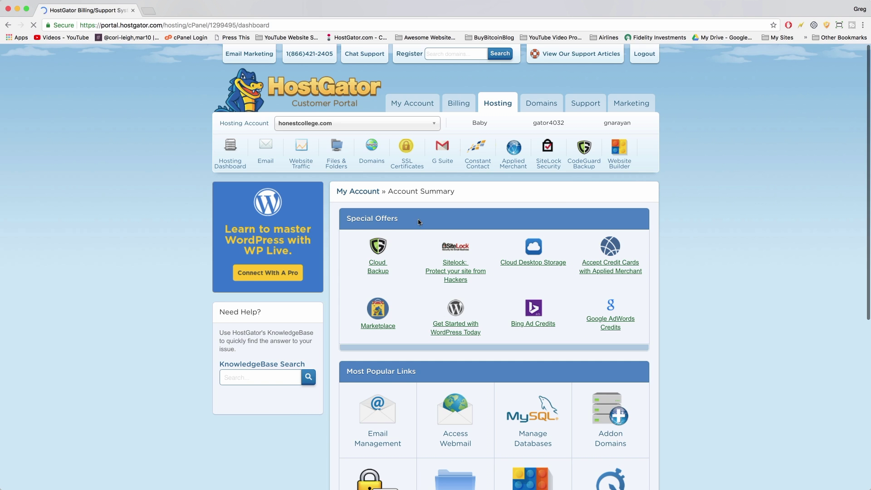
Launch QuickInstall and browse the Marketplace to the Site Builders & CMS cards.
scroll(418, 220, down, 4)
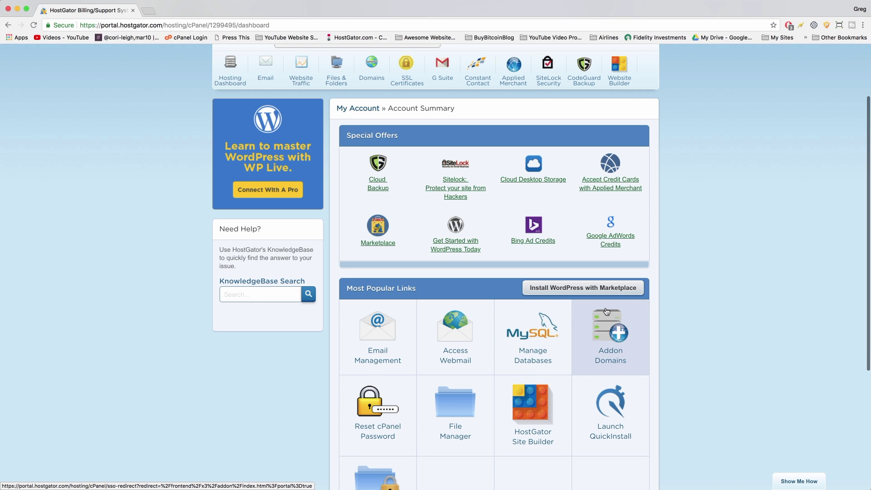
scroll(607, 311, down, 3)
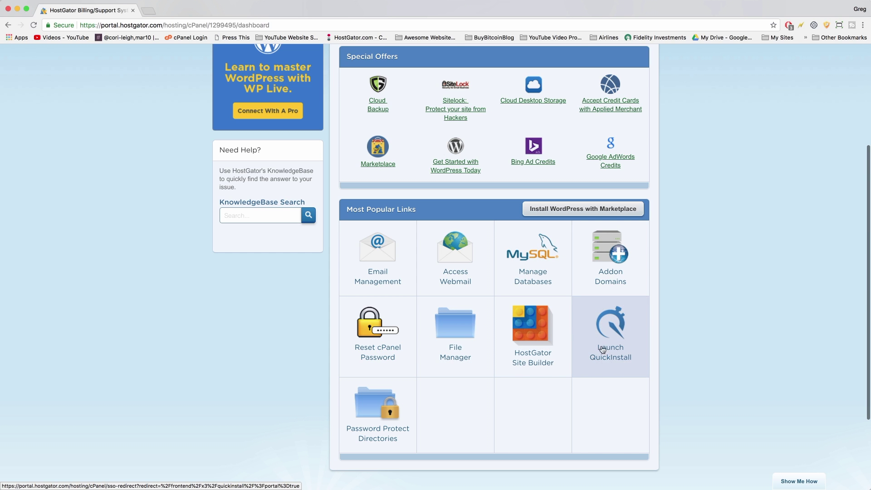
scroll(590, 274, up, 5)
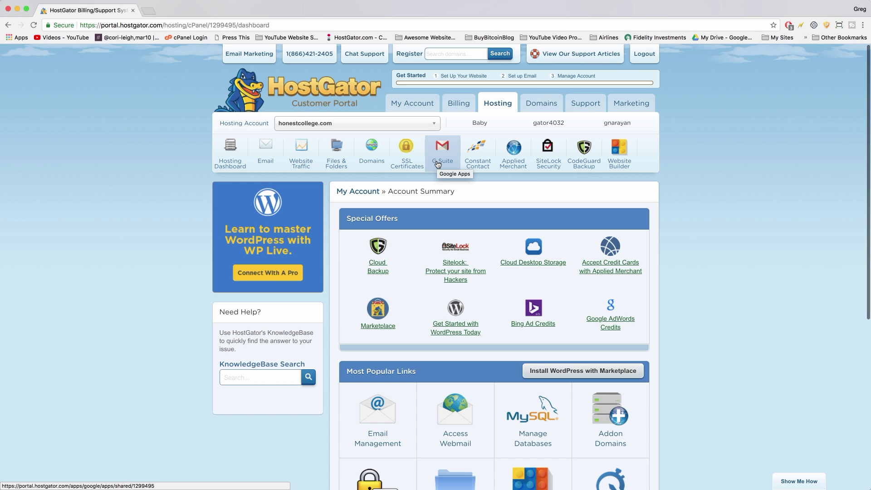
scroll(440, 162, up, 1)
scroll(472, 152, down, 1)
scroll(427, 149, down, 1)
scroll(428, 149, down, 5)
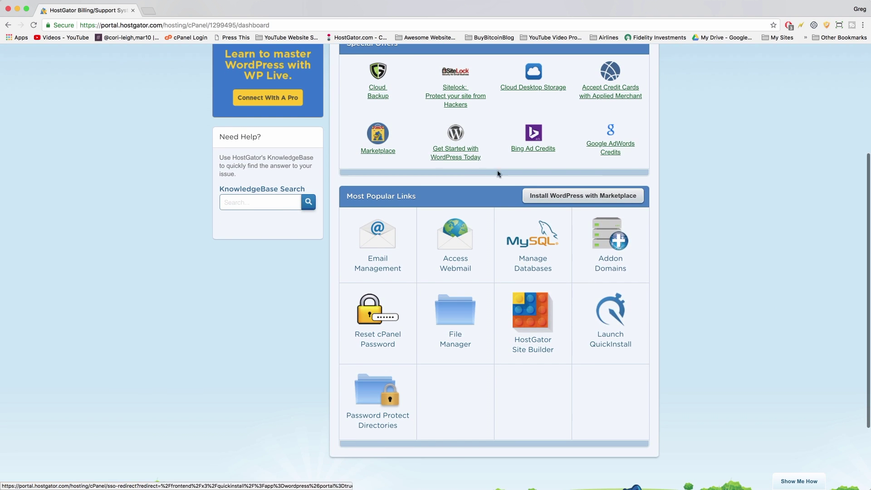
click(602, 349)
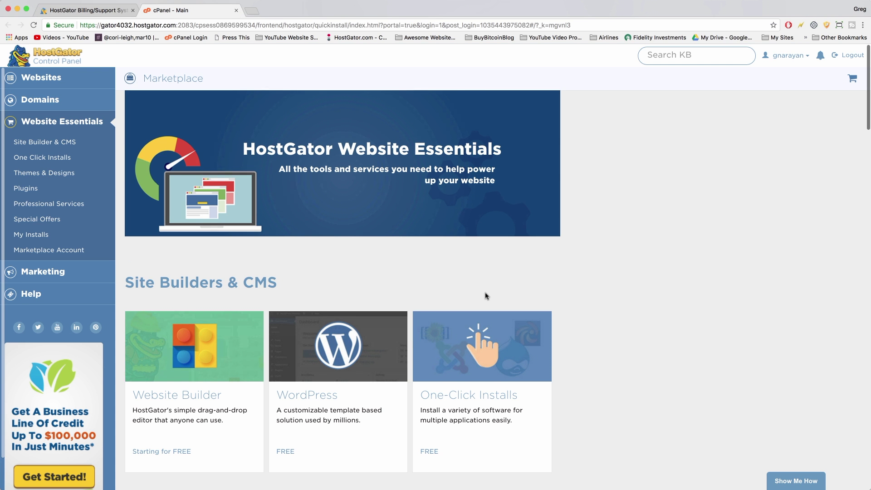
scroll(485, 294, down, 3)
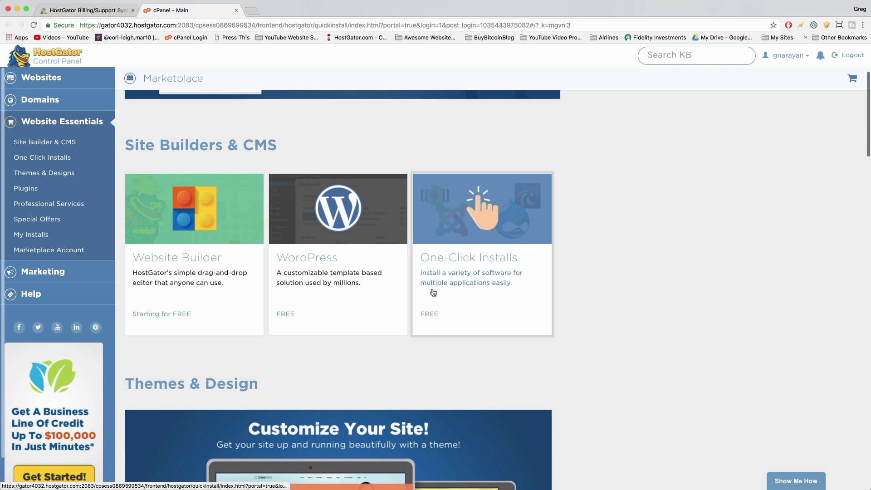
scroll(540, 295, down, 4)
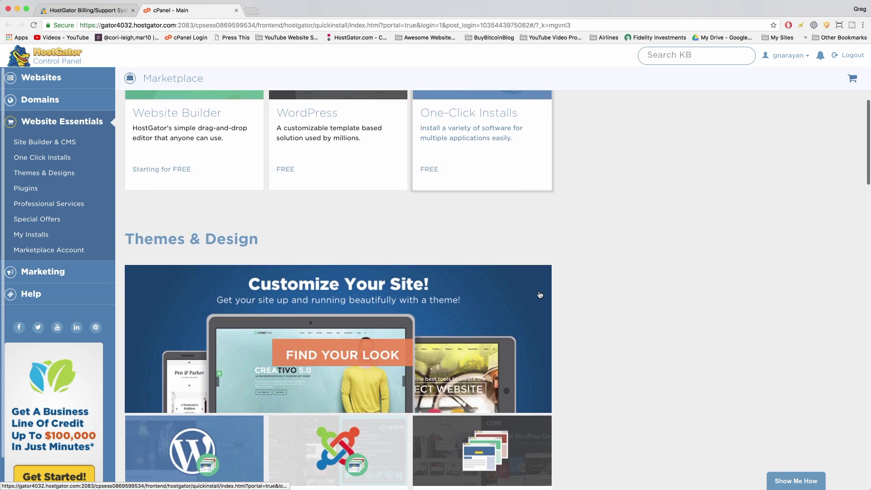
scroll(540, 295, up, 6)
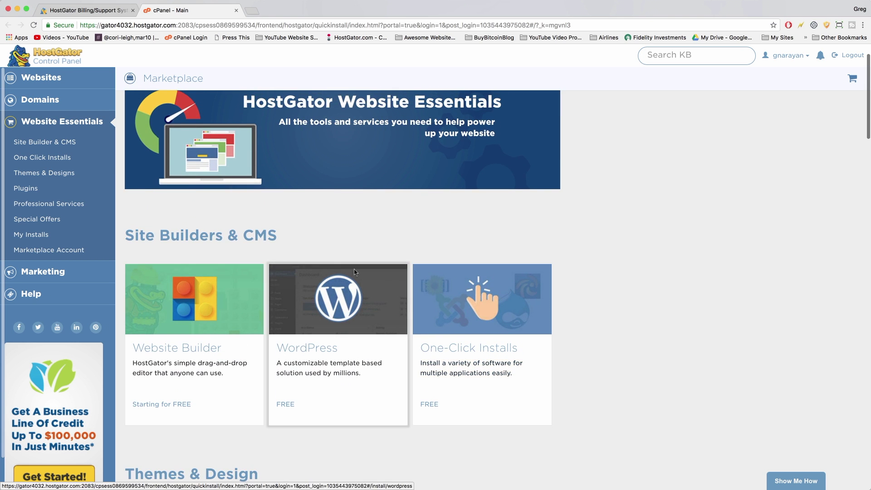
Start a WordPress 4.9.4 install and pick startawordpresswebsite.com as its domain.
click(291, 320)
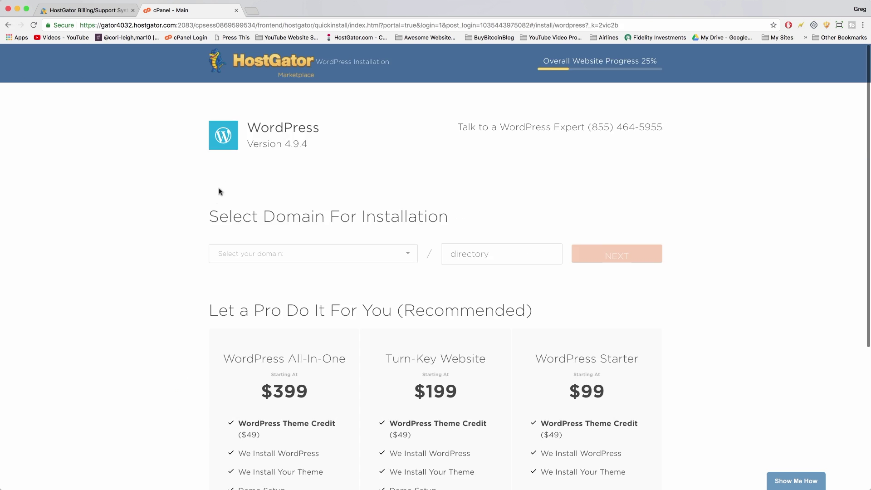
click(404, 257)
scroll(329, 301, down, 10)
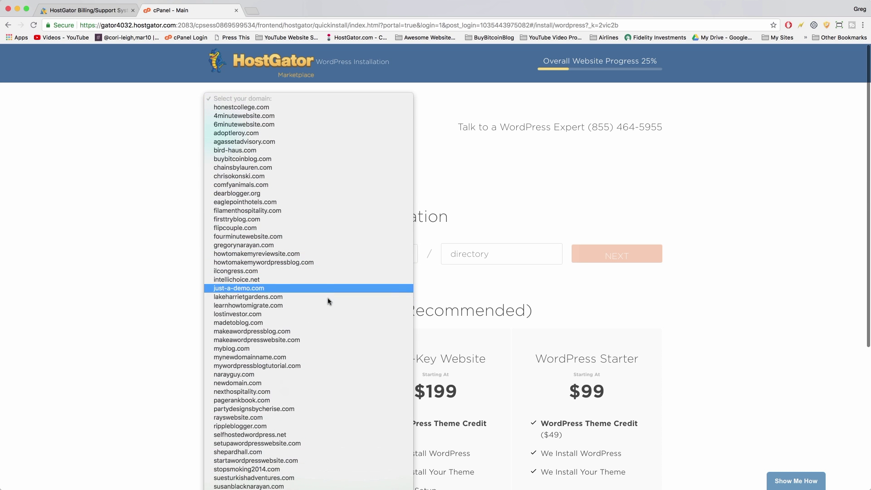
scroll(329, 301, down, 5)
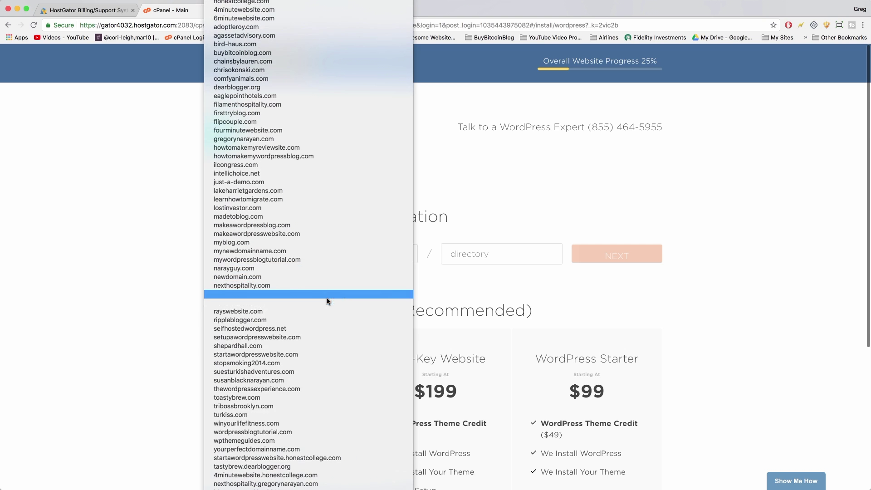
text(st)
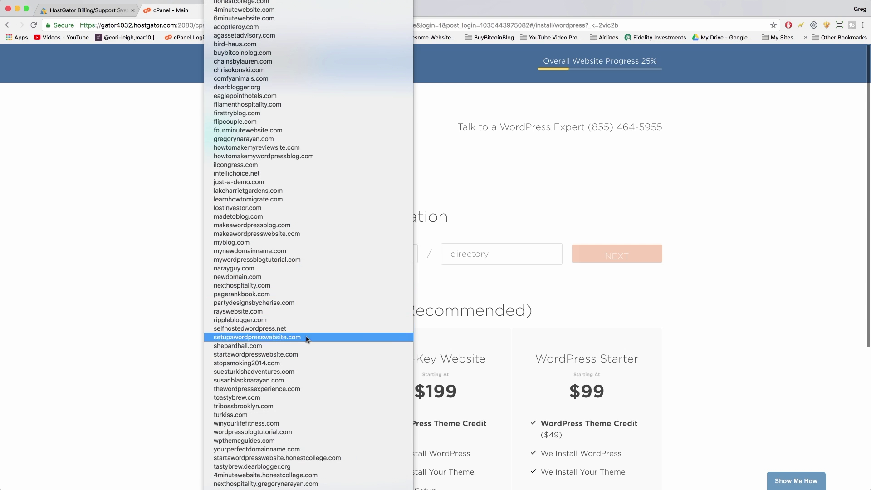
click(298, 354)
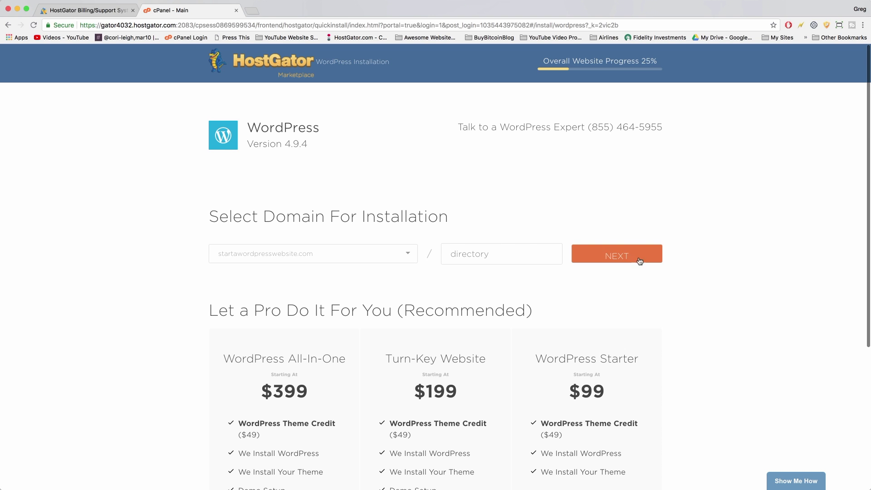
scroll(643, 265, down, 5)
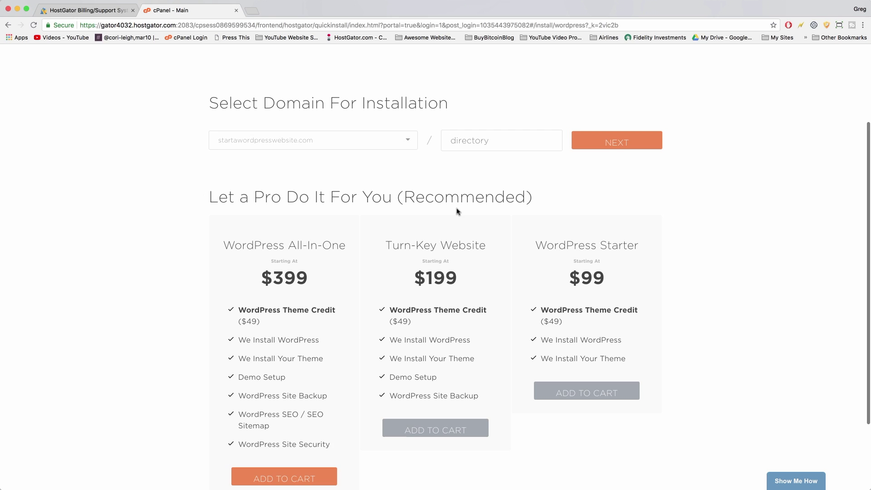
scroll(456, 211, down, 4)
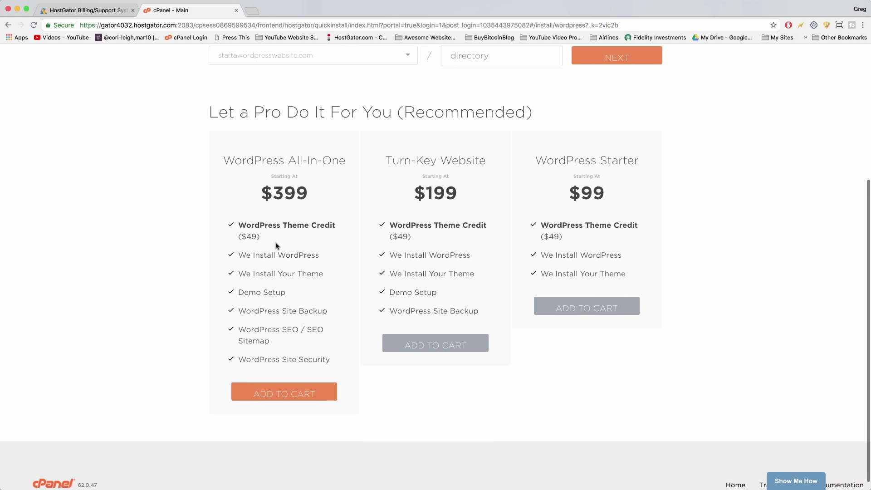
scroll(568, 161, up, 6)
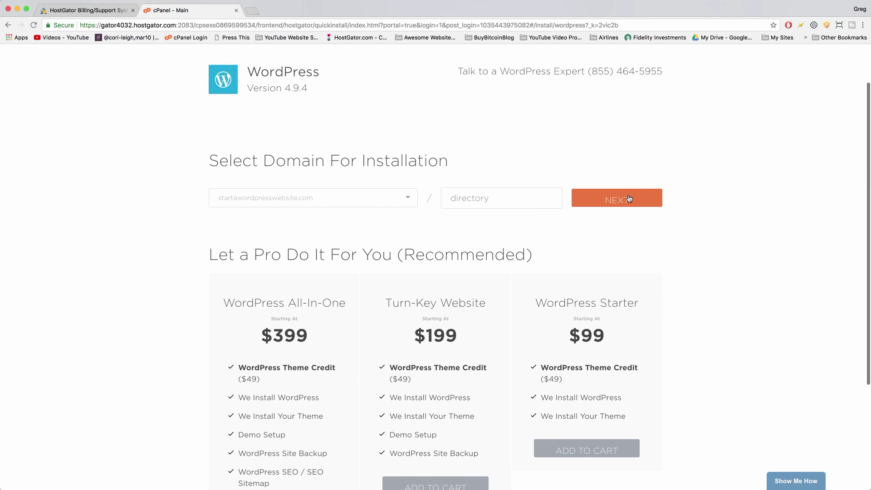
Continue to the install settings, set the blog title to Elementor and enter the admin username.
click(629, 198)
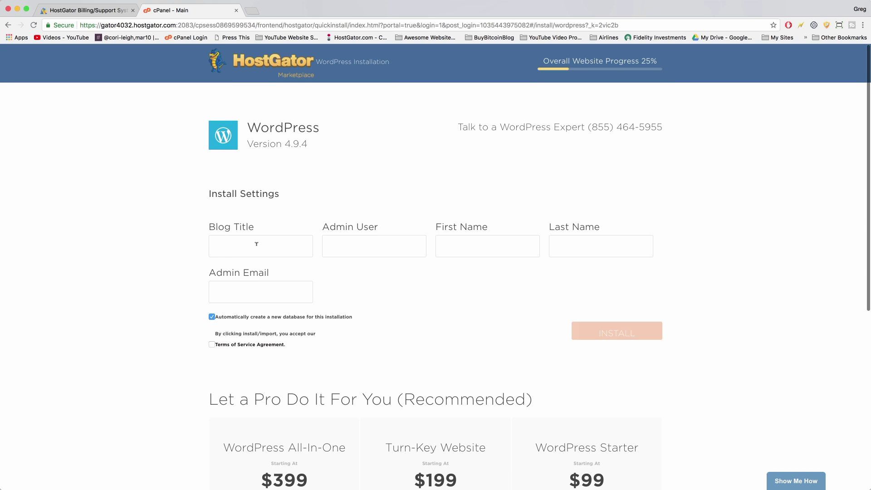
text(Elementor)
click(354, 245)
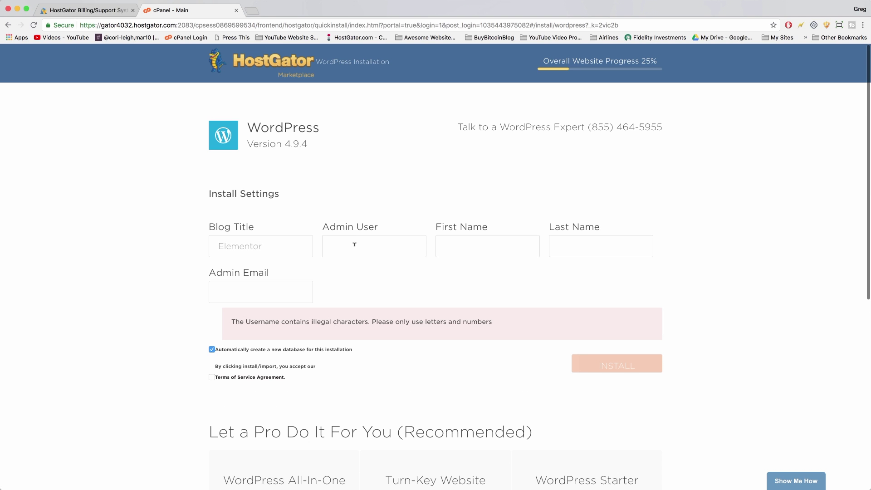
text(Greg)
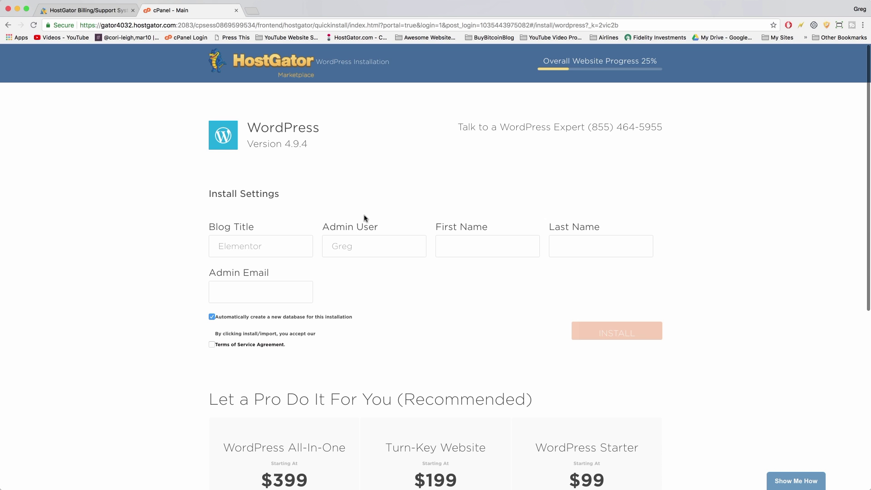
Enter the admin's first name, last name and e-mail, then accept the Terms of Service.
double_click(349, 244)
click(452, 251)
text(Naray)
text(Nara)
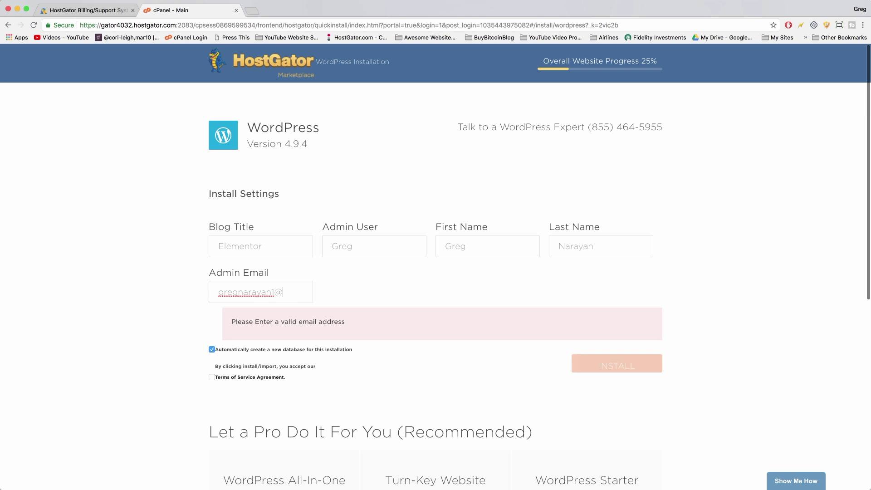
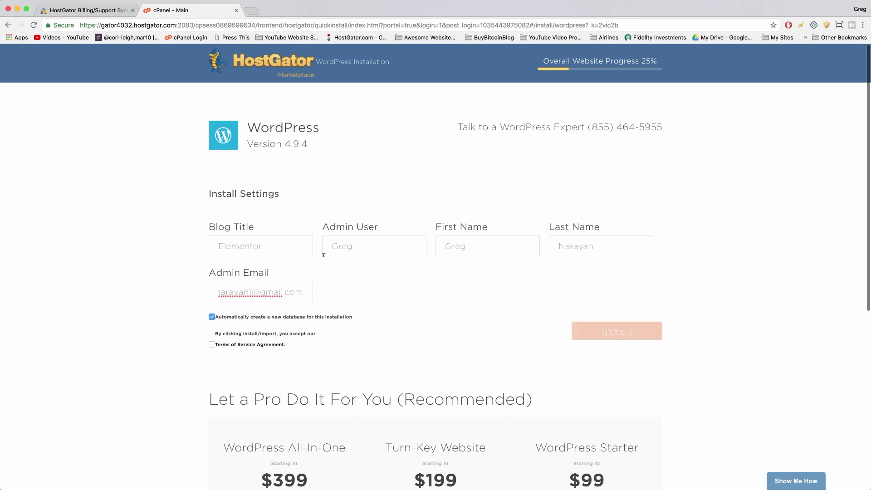
click(211, 345)
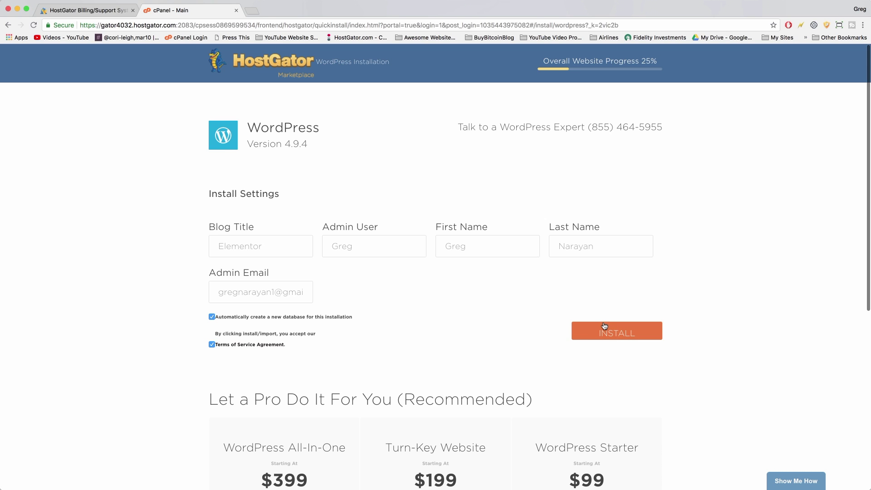
Install WordPress on startawordpresswebsite.com and wait for the login credentials to appear.
click(645, 335)
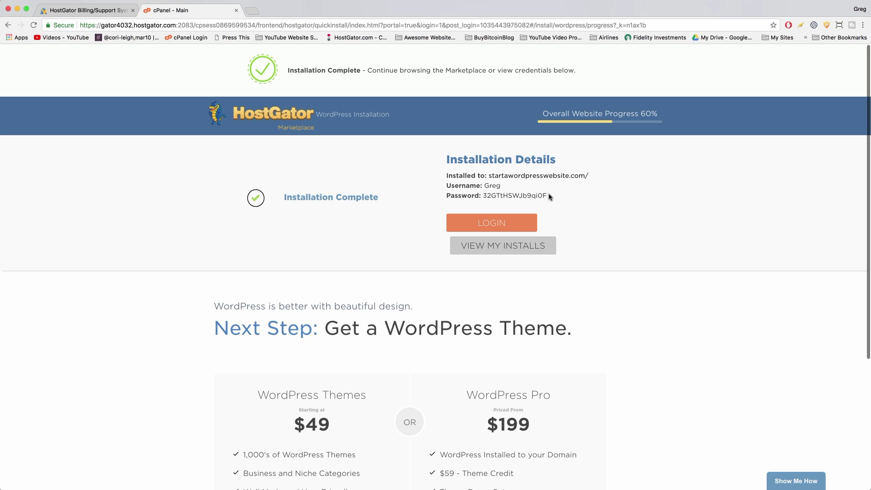
Copy the Installation Details block and bring the 'Make a Website Gameplan' TextEdit note forward.
drag(549, 196, 444, 158)
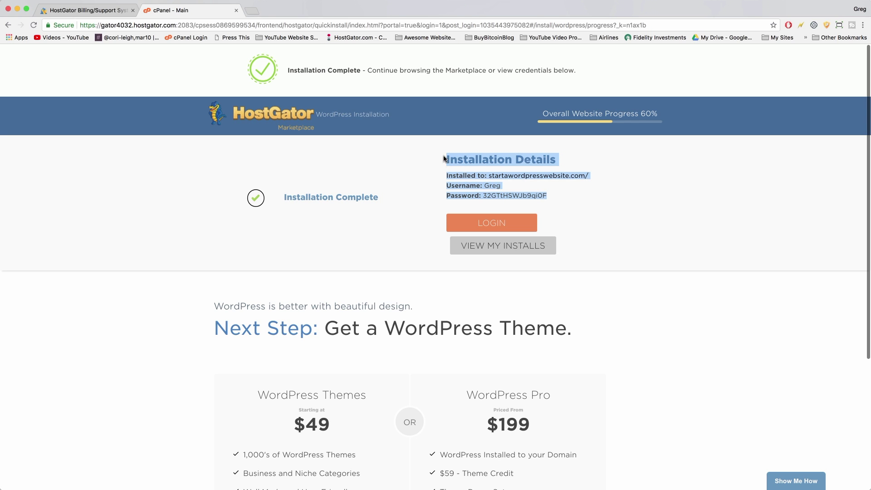
right_click(467, 156)
click(479, 176)
click(492, 186)
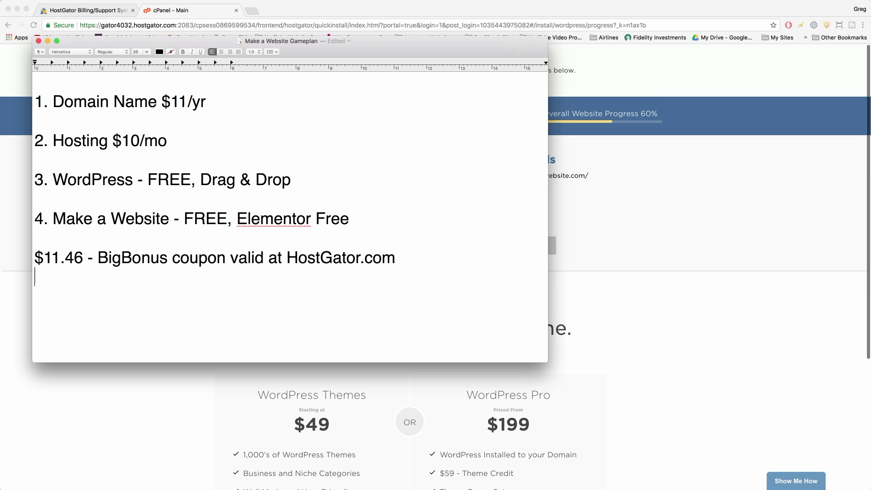
Paste the installation details into the TextEdit note and return to the browser.
key(super+v)
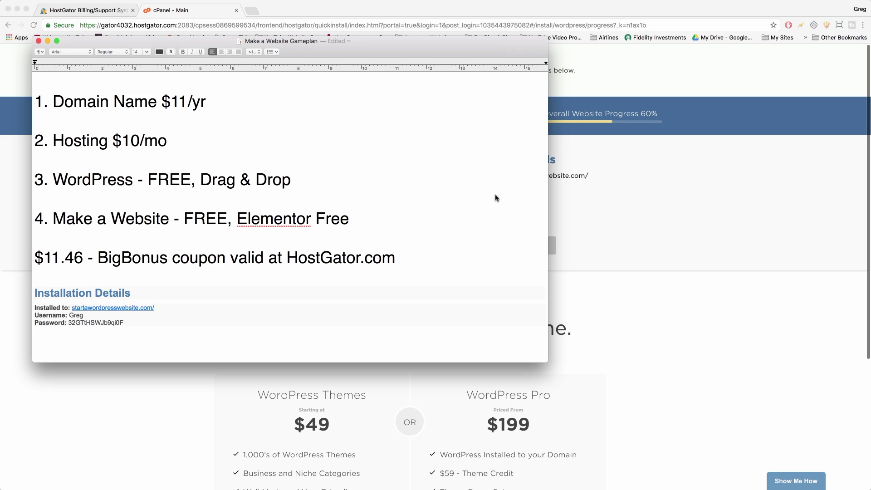
click(706, 247)
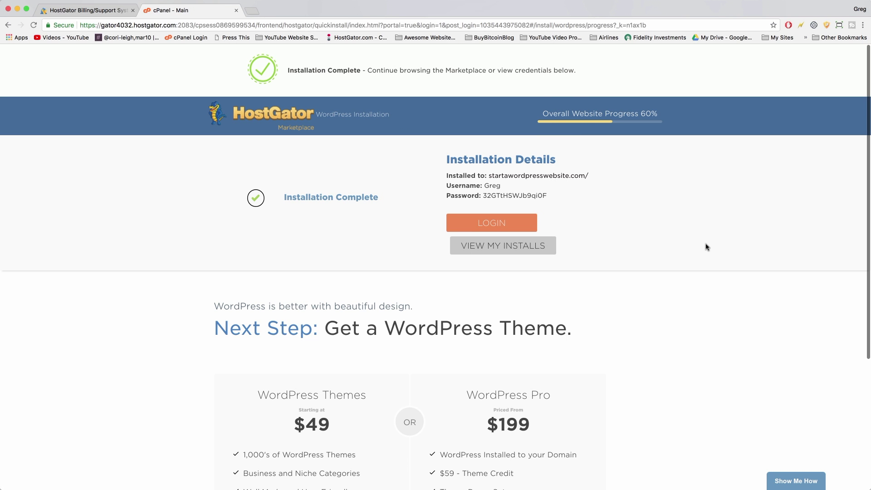